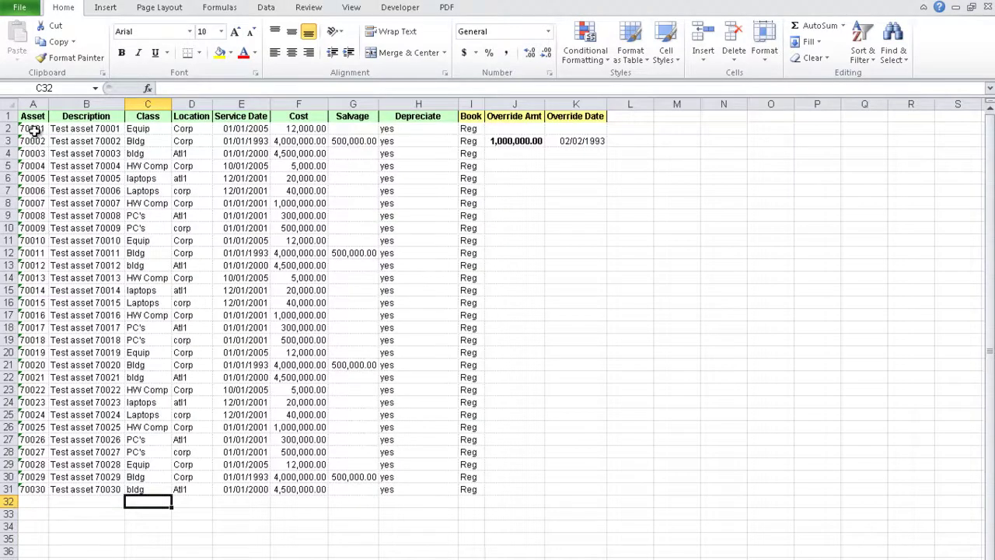
# Copy the 30 test asset rows A2:K31 from the data sheet and return to the upload form workbook
pyautogui.moveTo(34, 129); pyautogui.dragTo(578, 490)
pyautogui.hotkey('ctrl', 'c')
pyautogui.hotkey('ctrl', 'Tab')
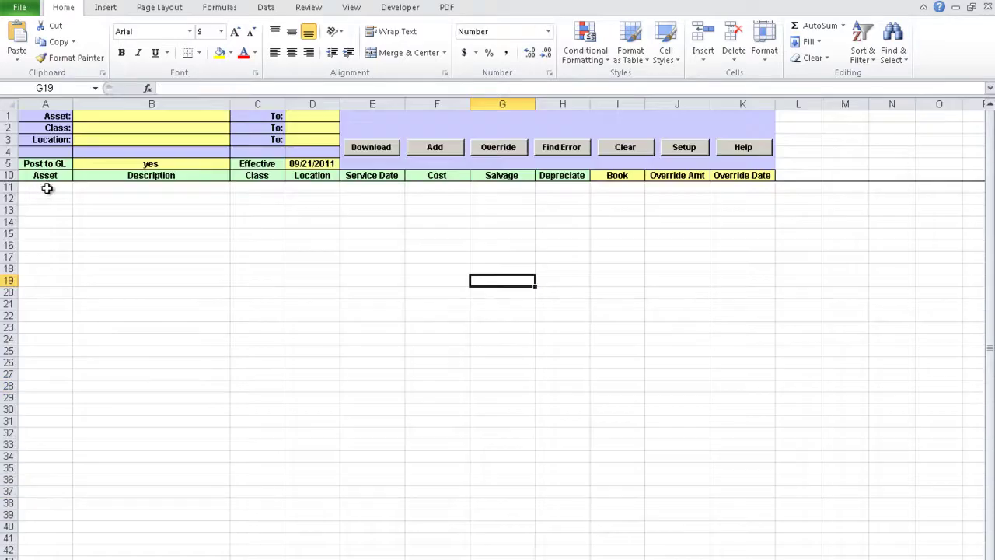
# Paste the 30 assets at A11 and start row 41: asset 70031, 'Test asset 70031', class test, location Corp
pyautogui.click(43, 187)
pyautogui.hotkey('ctrl', 'v')
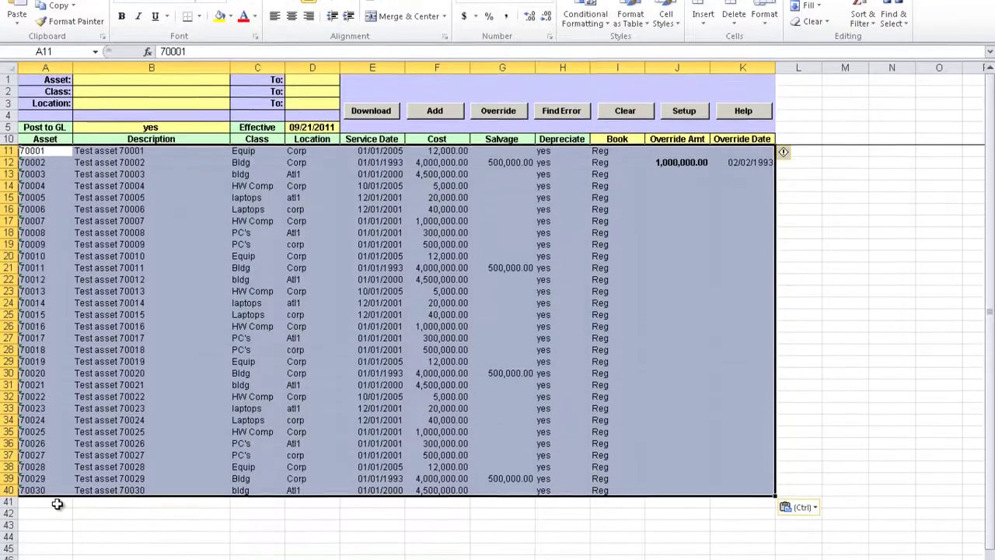
pyautogui.click(57, 539)
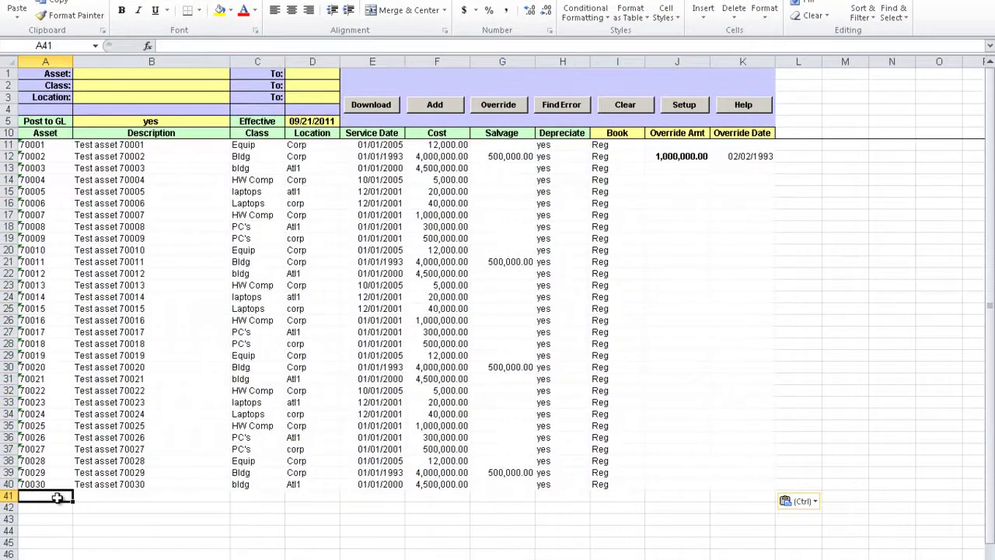
pyautogui.write('70031')
pyautogui.press('Tab')
pyautogui.write('Test asset')
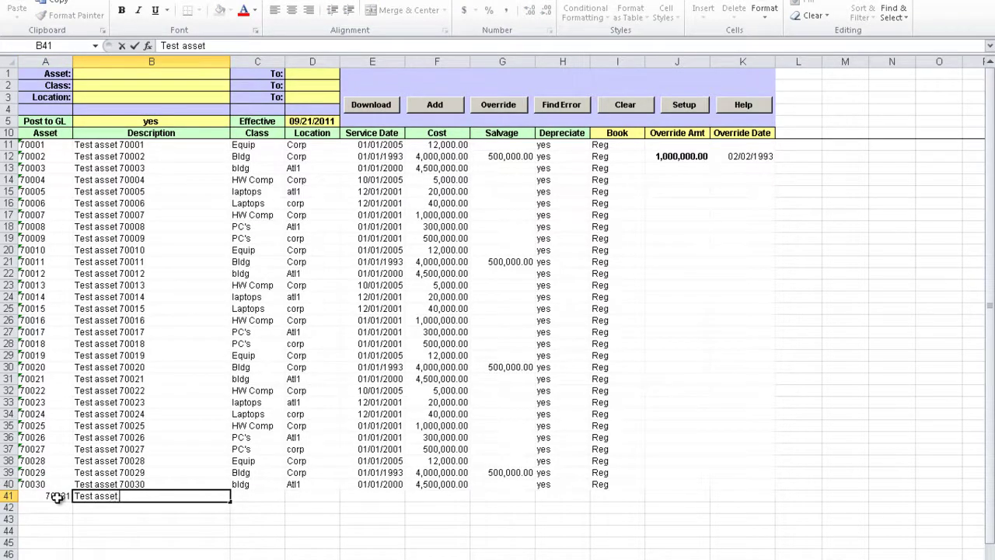
pyautogui.write(' 70031')
pyautogui.press('Tab')
pyautogui.write('test')
pyautogui.press('Tab')
pyautogui.write('Corp')
# Give asset 70031 service date 1/01/2001, cost 5,000,000, salvage 100000, depreciate yes and book Reg
pyautogui.press('Tab')
pyautogui.write('1/')
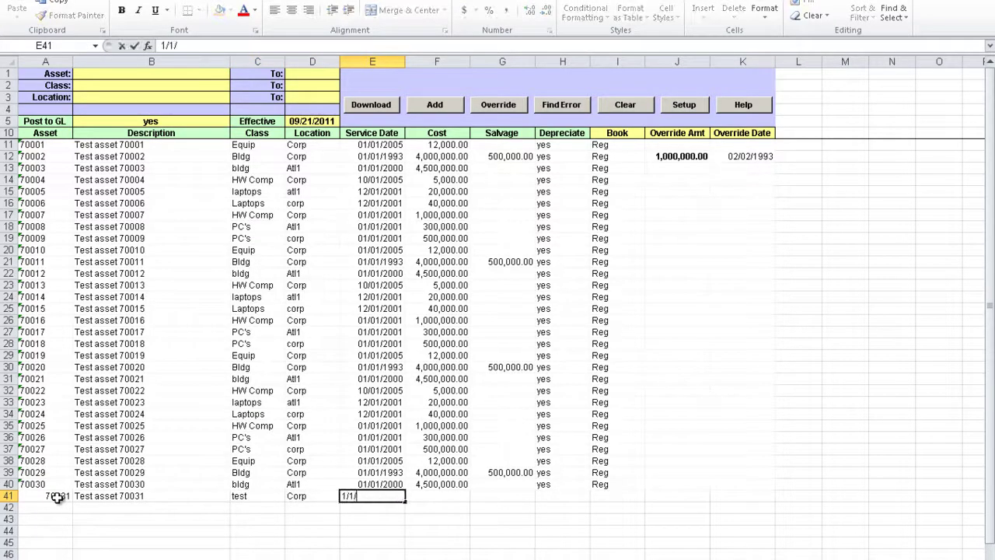
pyautogui.write('01/2001')
pyautogui.press('Tab')
pyautogui.write('5,000,000')
pyautogui.press('Tab')
pyautogui.write('100000')
pyautogui.press('Tab')
pyautogui.write('yes')
pyautogui.press('Tab')
pyautogui.write('r')
pyautogui.press('Return')
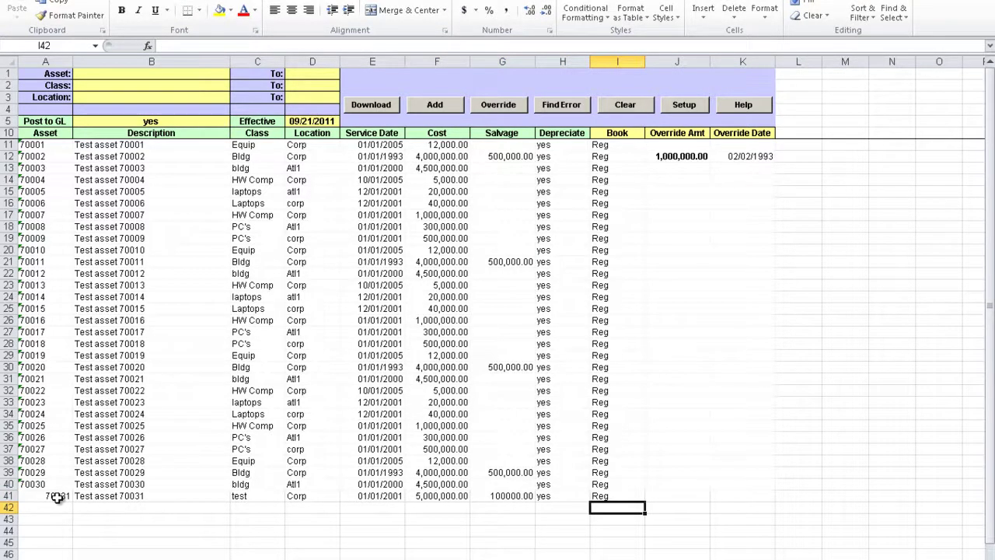
pyautogui.click(683, 159)
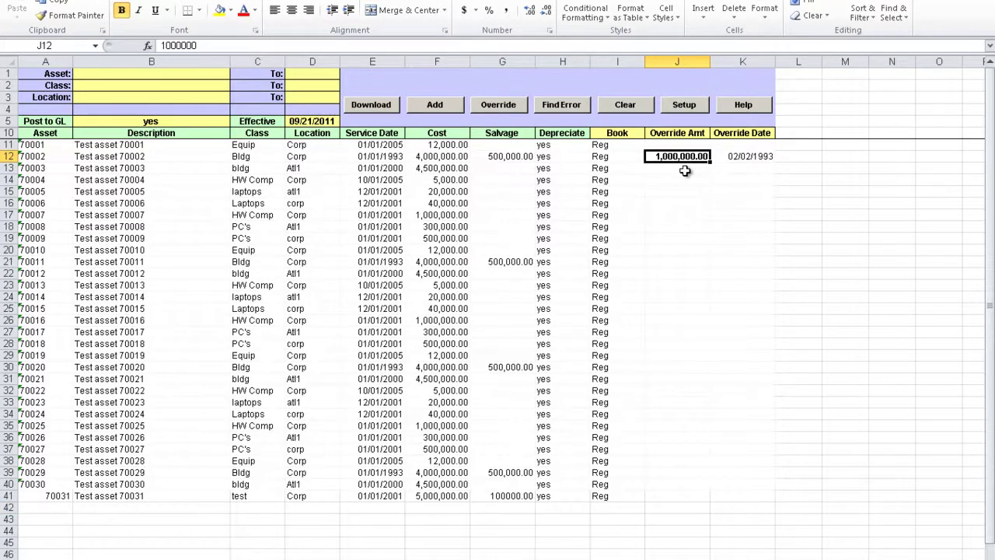
pyautogui.click(752, 157)
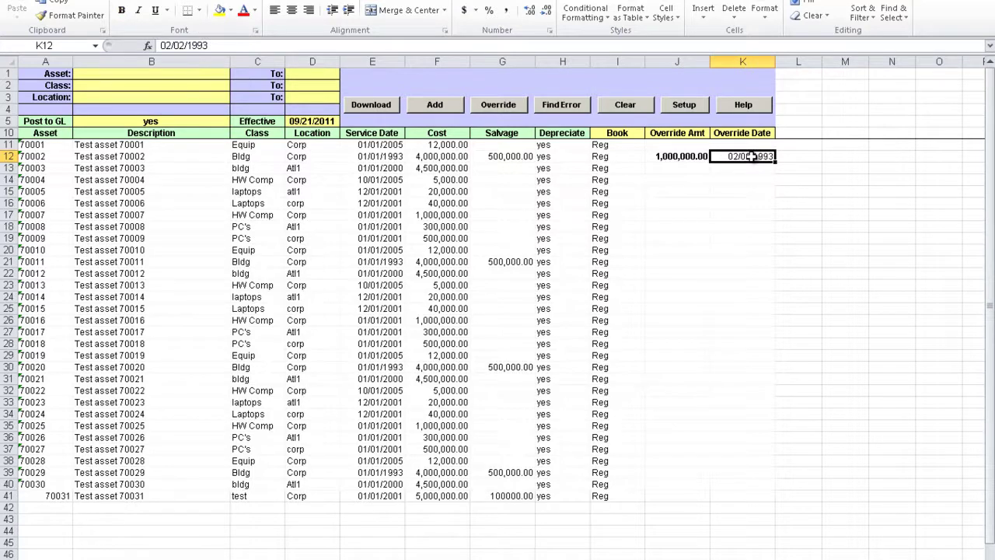
pyautogui.click(168, 123)
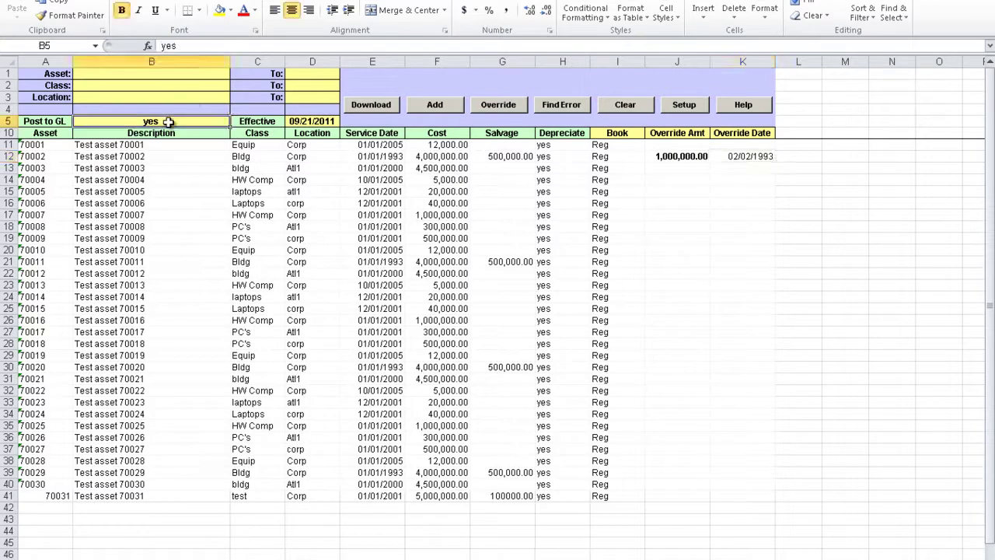
pyautogui.click(328, 122)
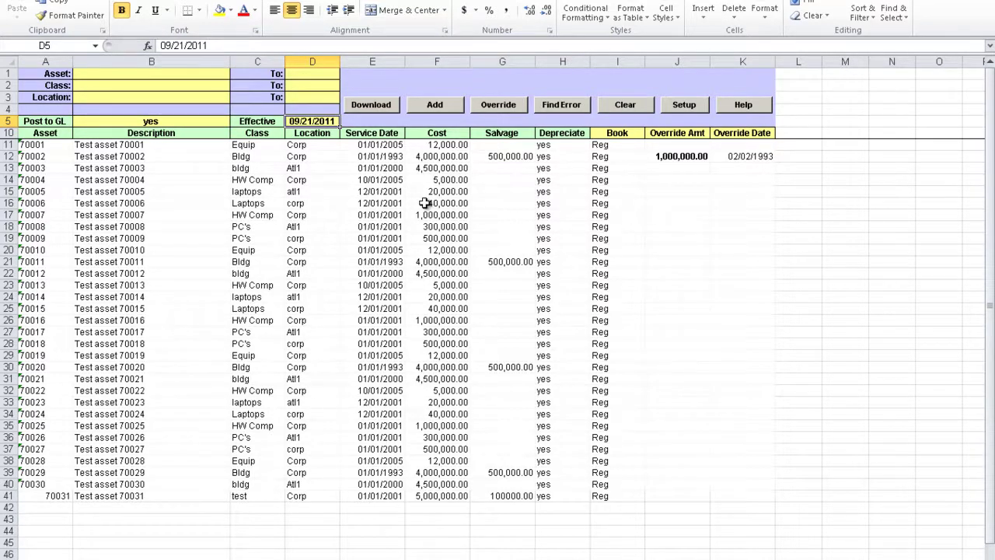
# Run Add and log in to QAD with the user ID and password, then close the failed upload report
pyautogui.click(428, 109)
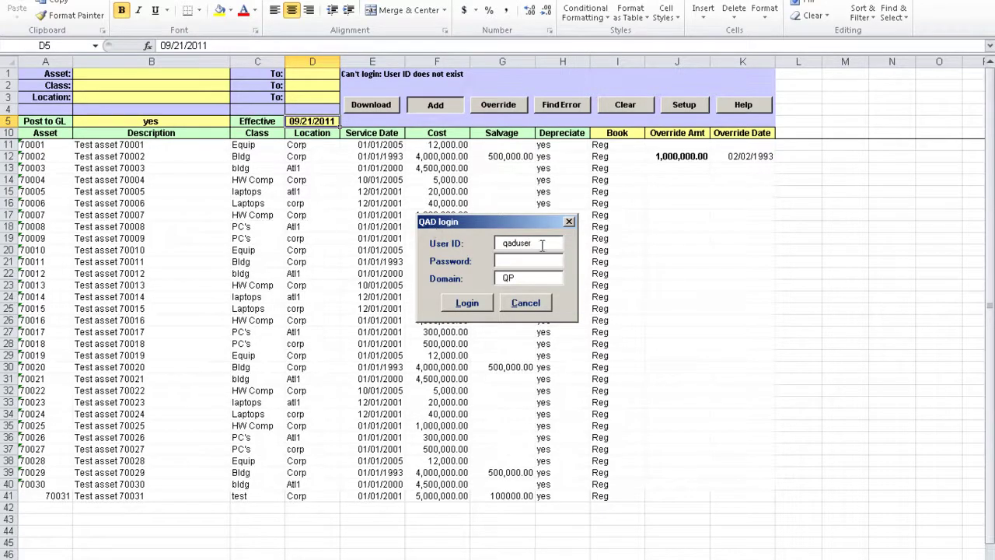
pyautogui.moveTo(542, 243); pyautogui.dragTo(413, 253)
pyautogui.write('batch')
pyautogui.press('Tab')
pyautogui.write('*****')
pyautogui.click(466, 303)
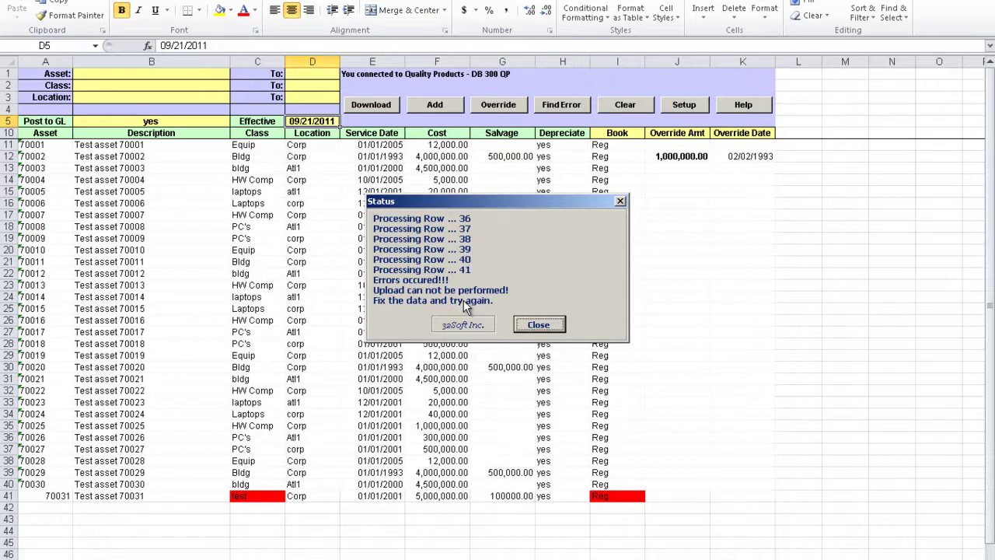
pyautogui.click(538, 325)
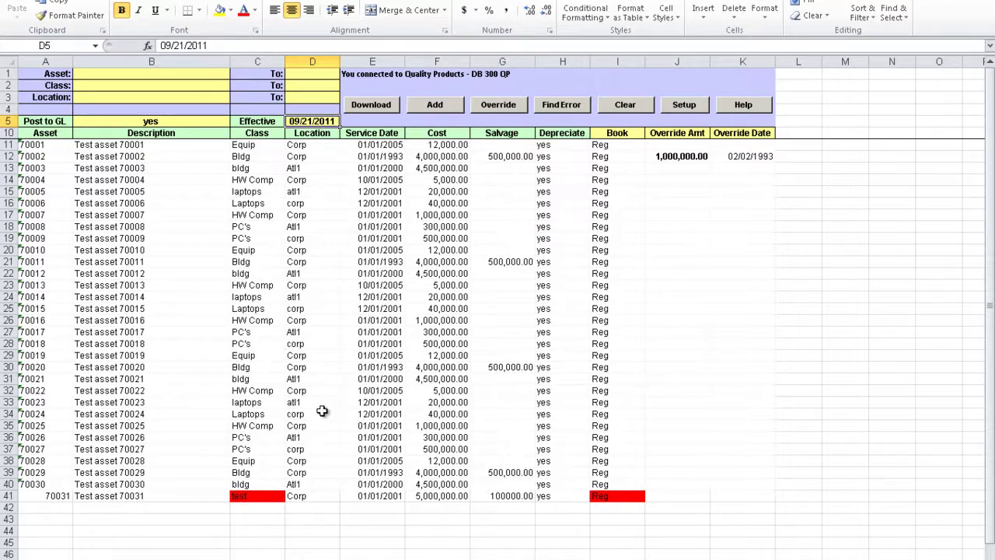
# After reading the red error comments, change asset 70031's class in C41 from test to equip
pyautogui.moveTo(268, 498)
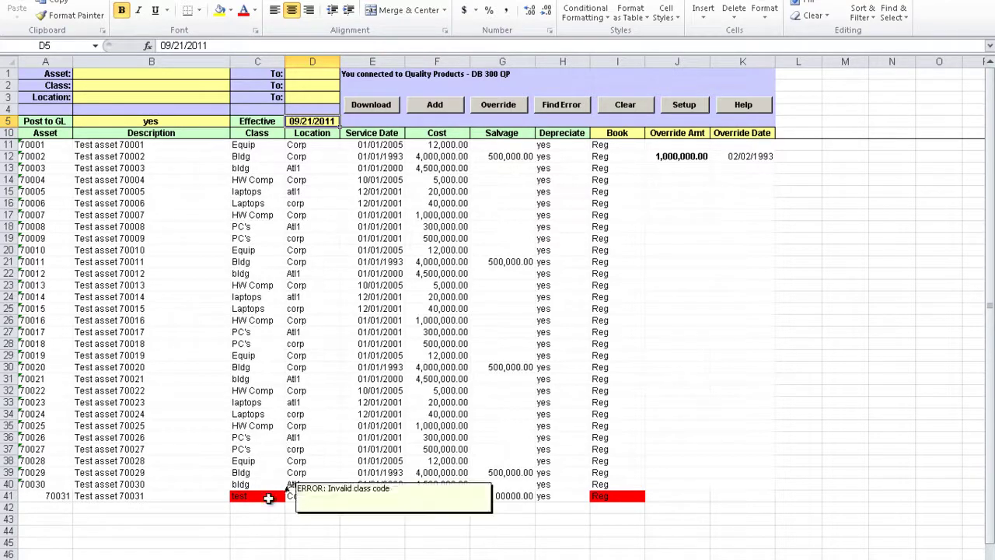
pyautogui.moveTo(605, 496)
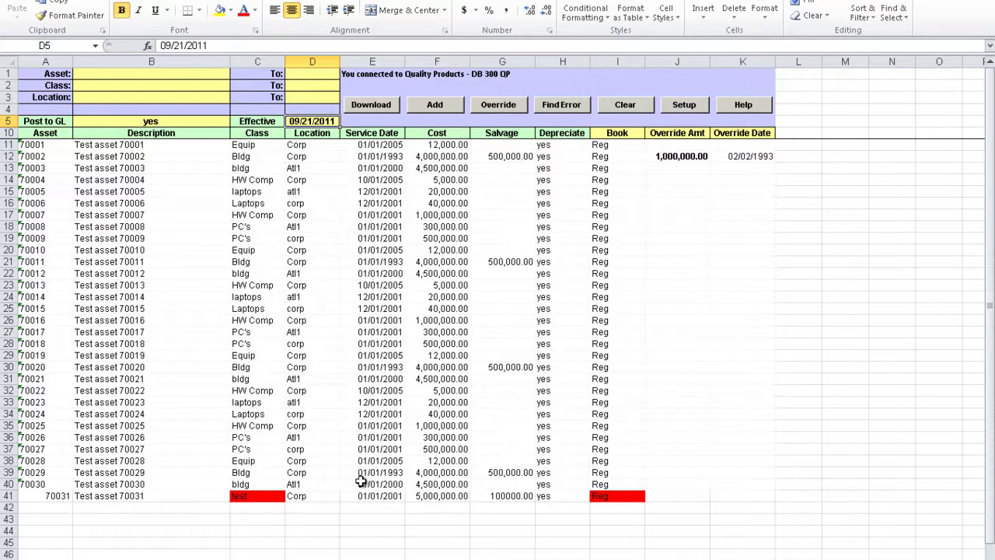
pyautogui.click(254, 496)
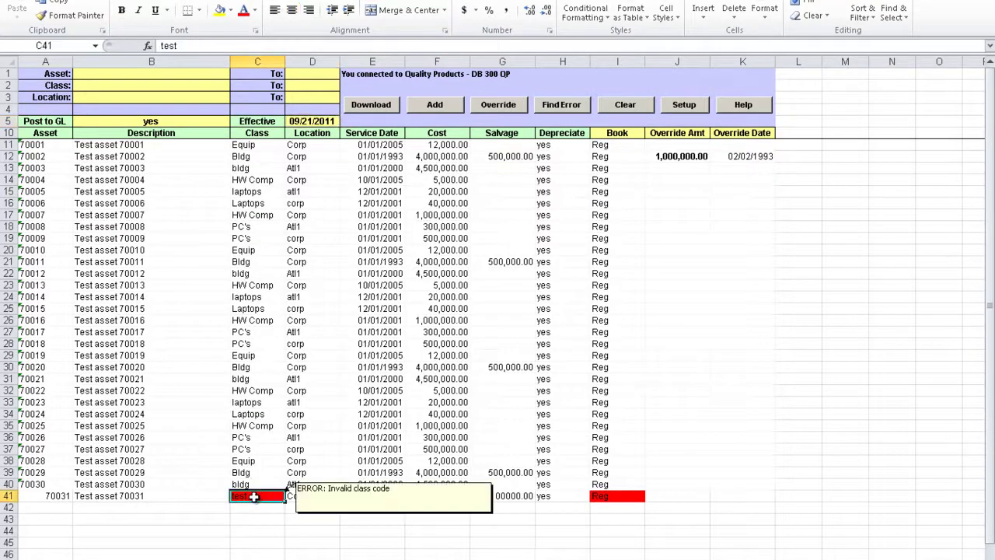
pyautogui.write('equip')
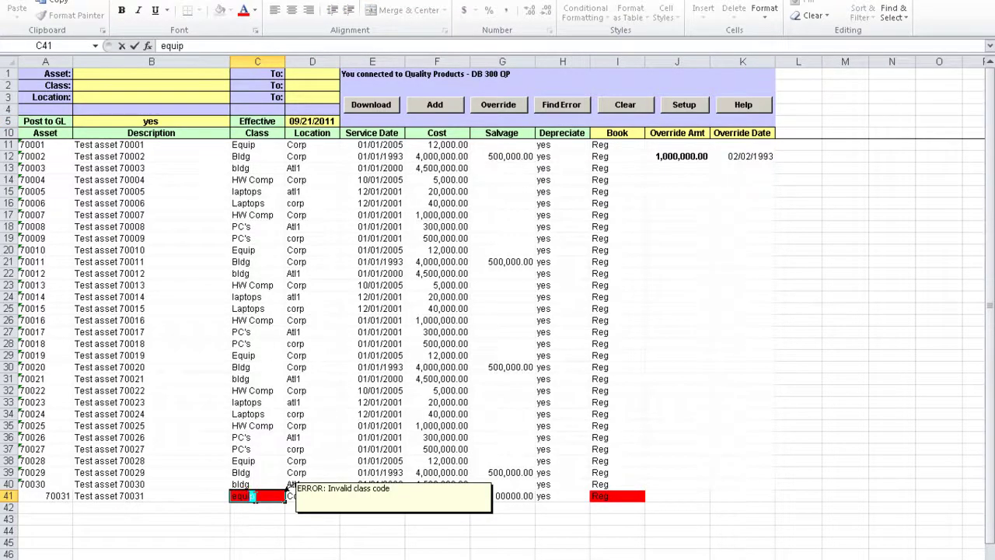
pyautogui.press('Up')
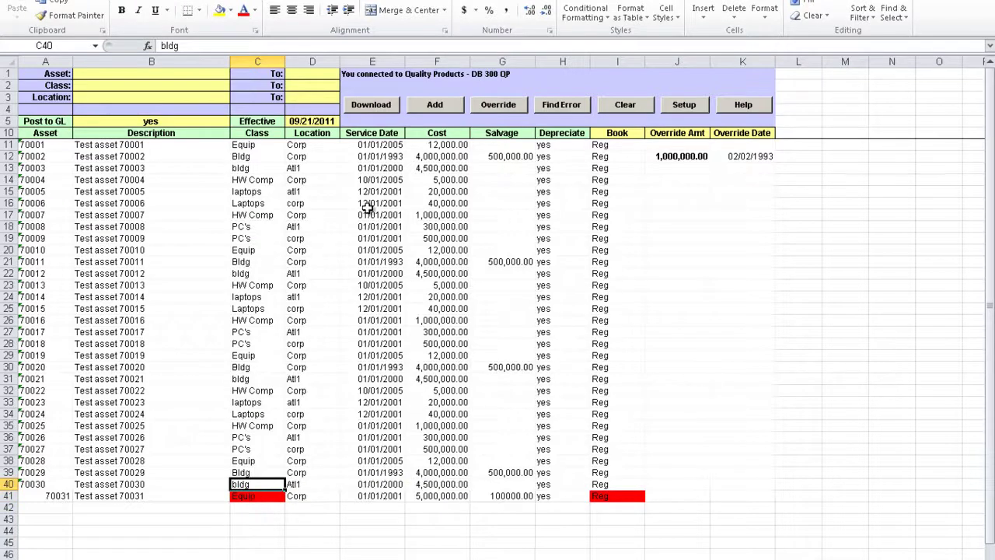
# Rerun Add for the corrected assets and close the Loaded Successfully status report
pyautogui.click(436, 105)
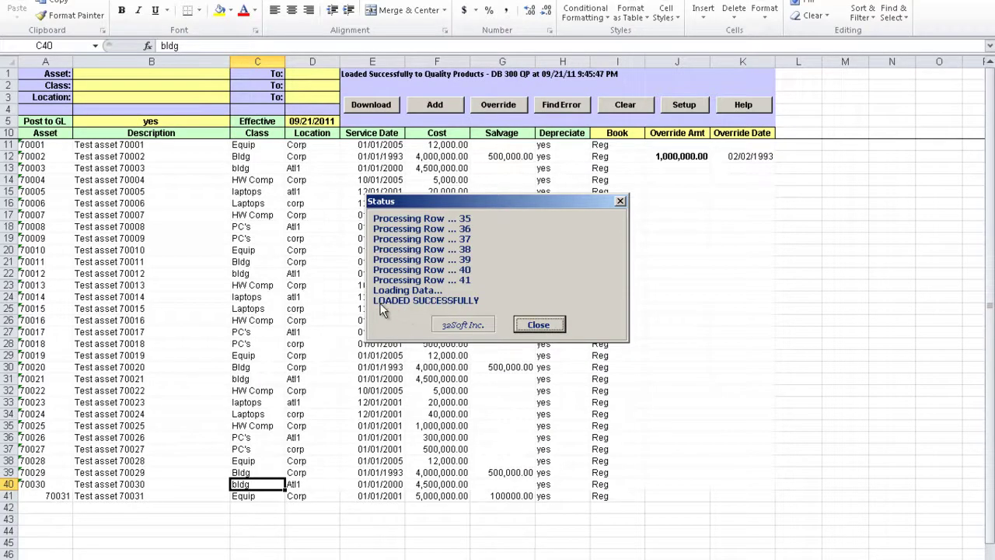
pyautogui.click(539, 325)
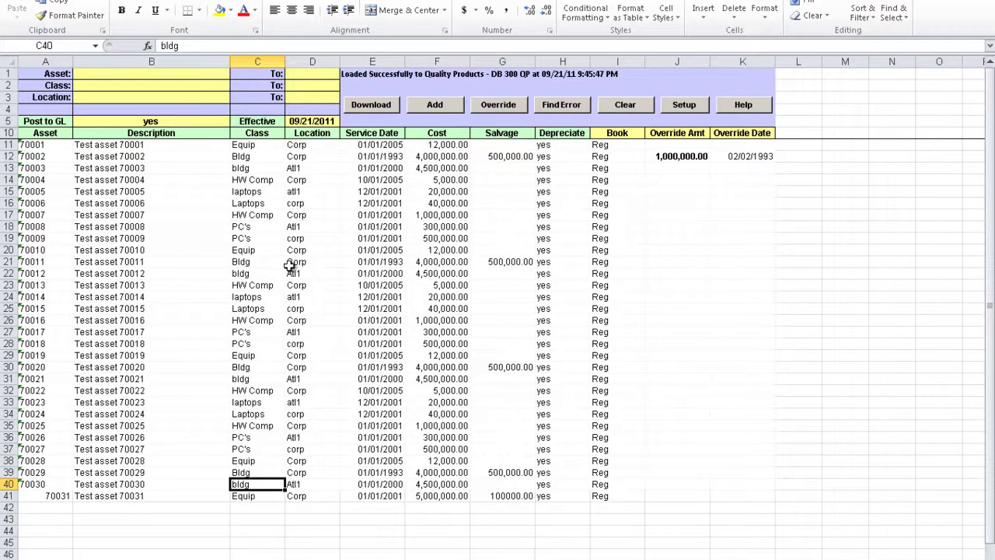
# Set the asset range filter to 70001 through 70009 and download those assets from QAD
pyautogui.click(172, 78)
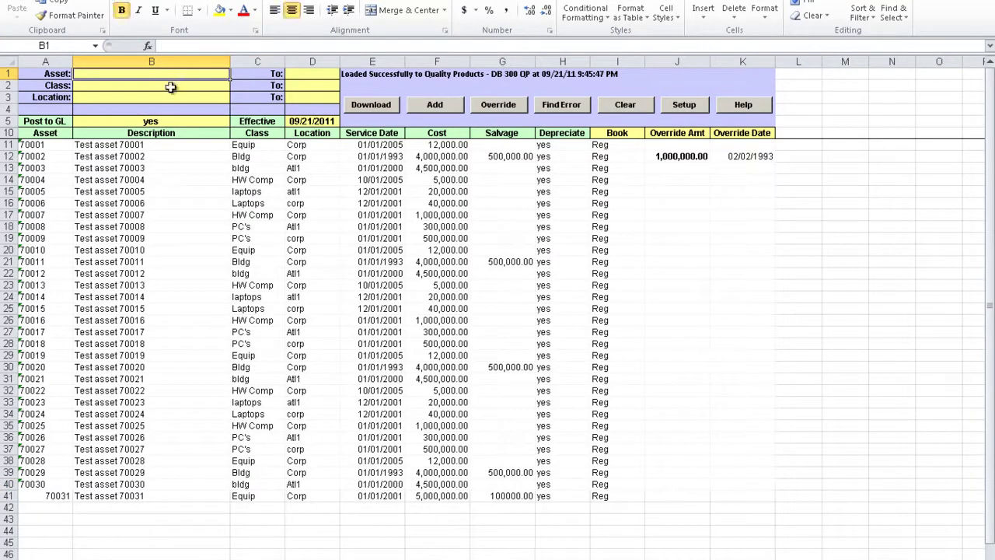
pyautogui.click(169, 88)
pyautogui.click(169, 98)
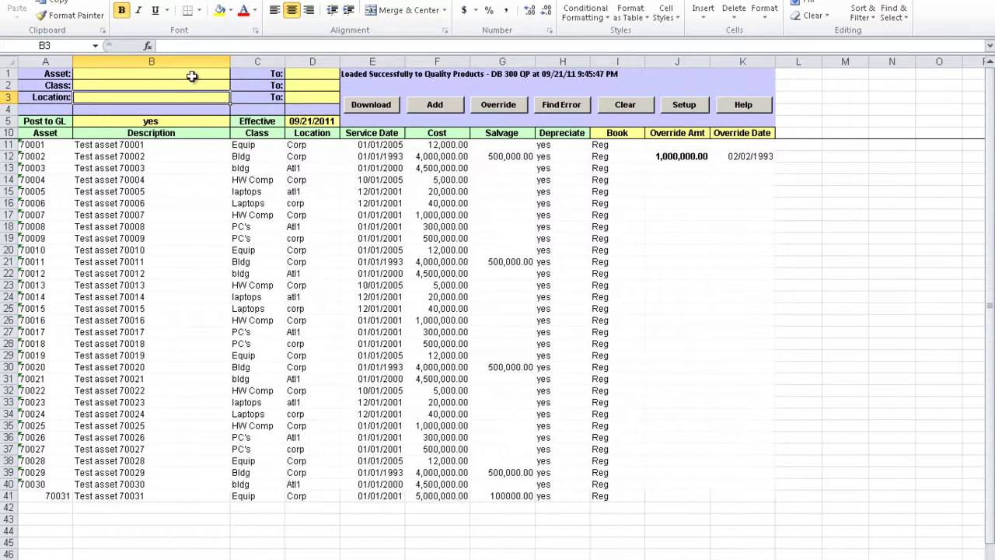
pyautogui.click(193, 77)
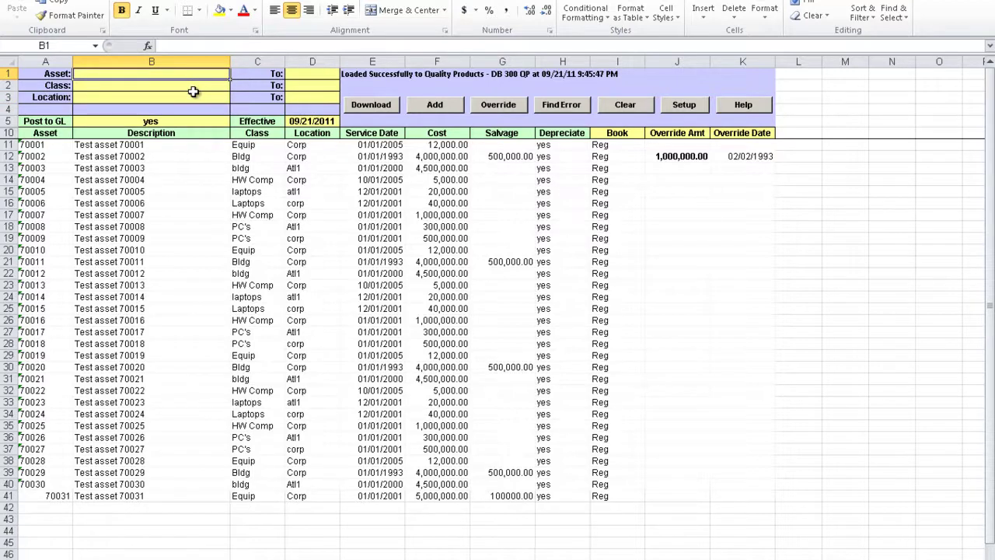
pyautogui.write('70001')
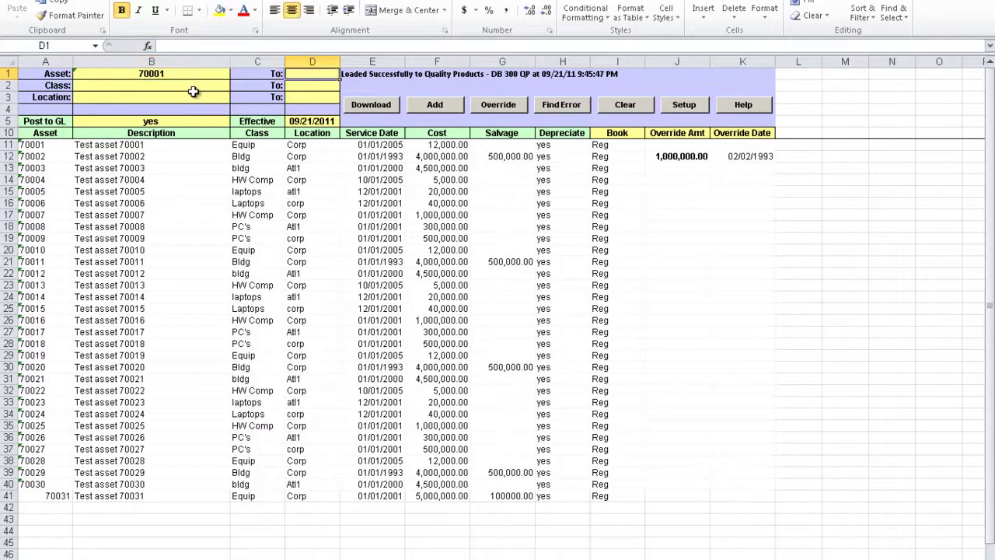
pyautogui.write('7000')
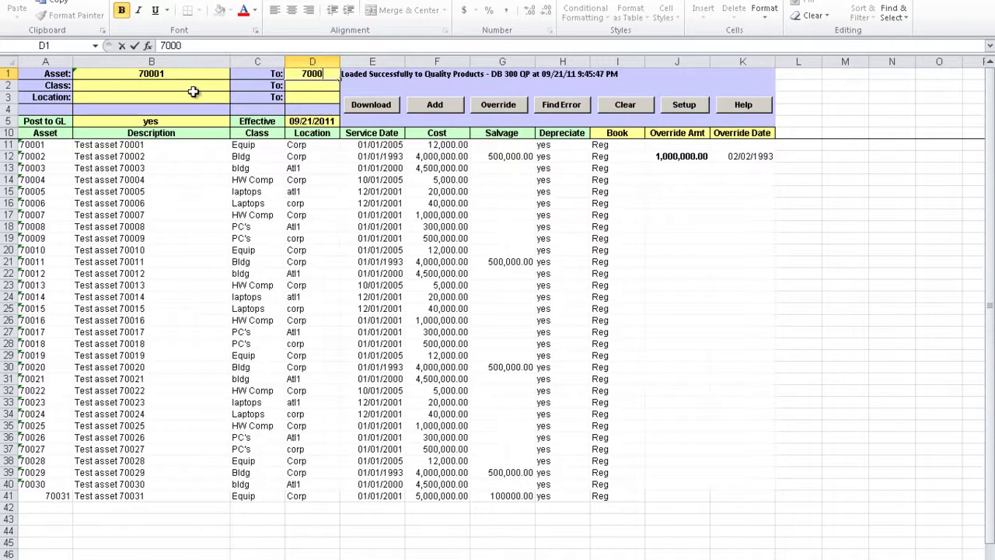
pyautogui.write('9')
pyautogui.press('Return')
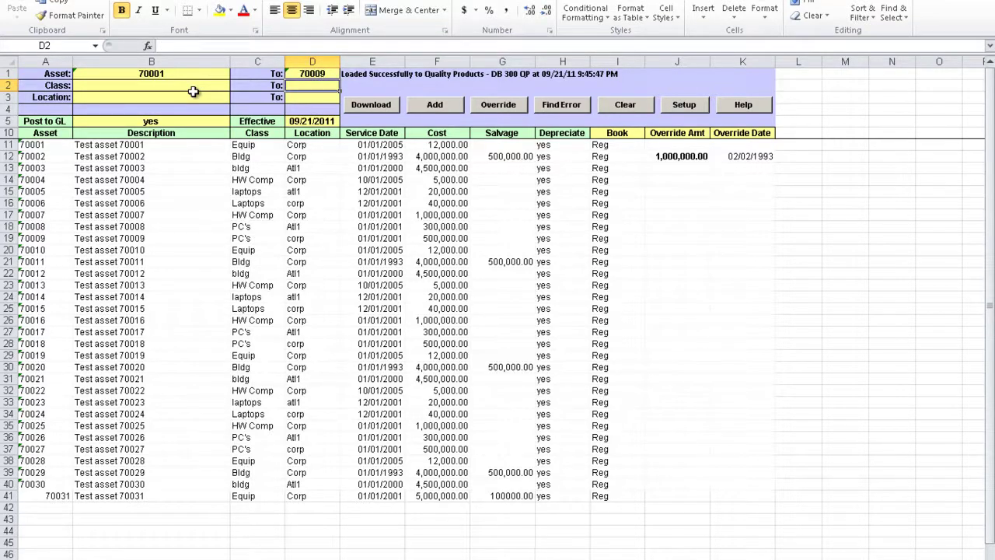
pyautogui.click(364, 109)
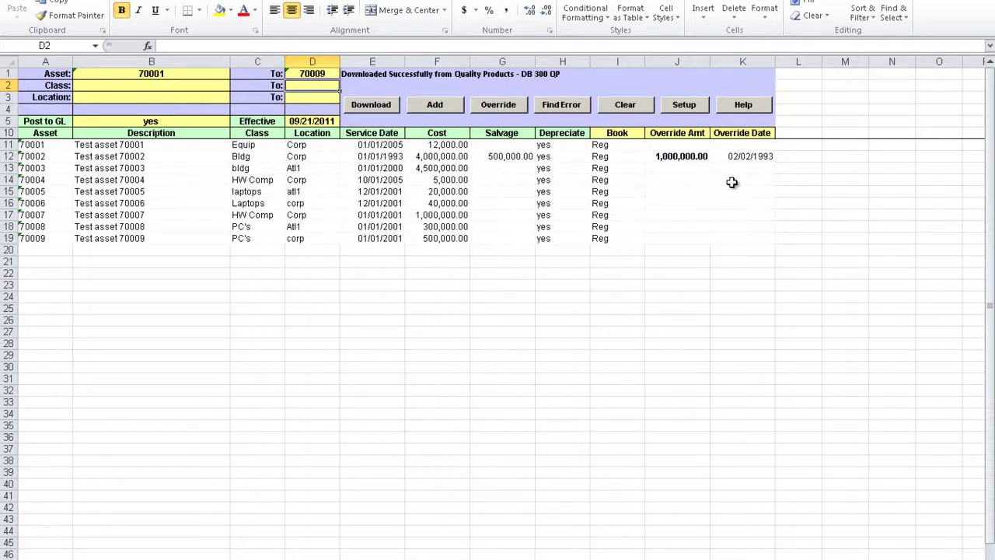
# Delete the rows for assets 70001 and 70002, leaving assets 70003 through 70009
pyautogui.click(678, 144)
pyautogui.click(683, 172)
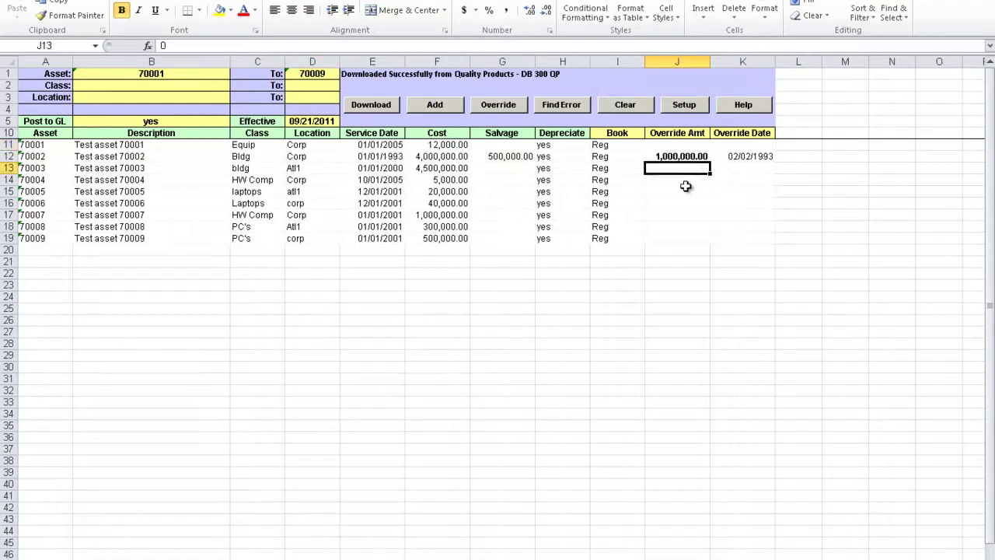
pyautogui.moveTo(684, 190); pyautogui.dragTo(688, 202)
pyautogui.click(687, 206)
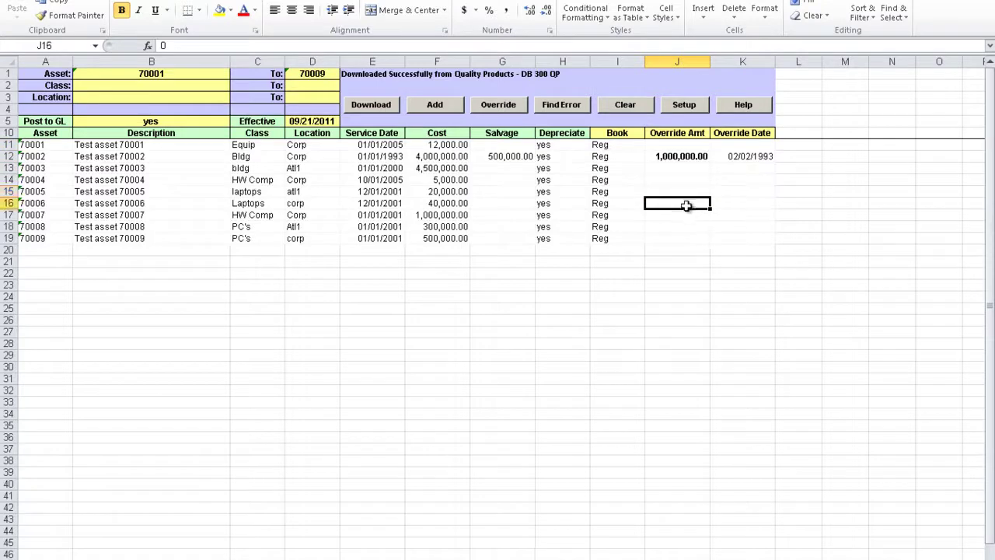
pyautogui.click(4, 145)
pyautogui.rightClick(5, 144)
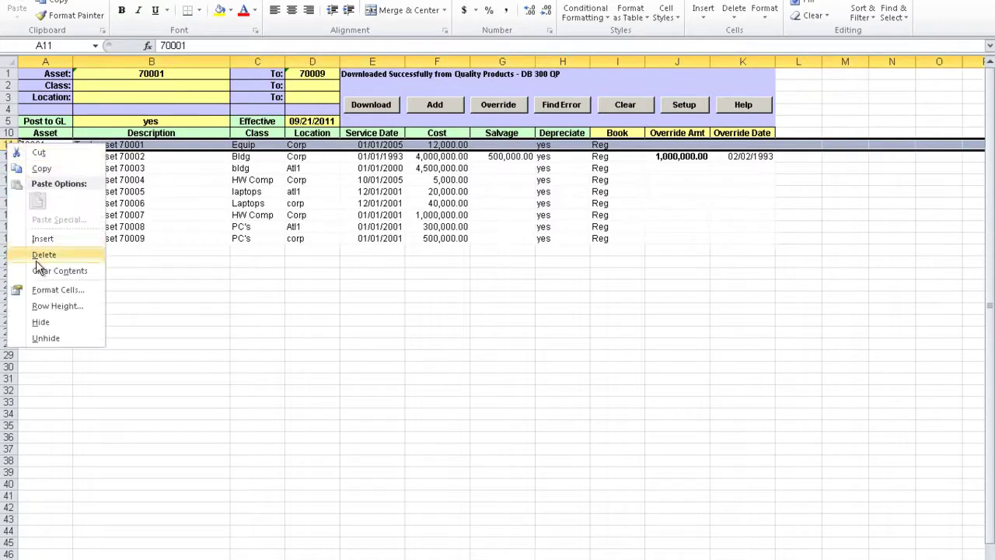
pyautogui.click(35, 255)
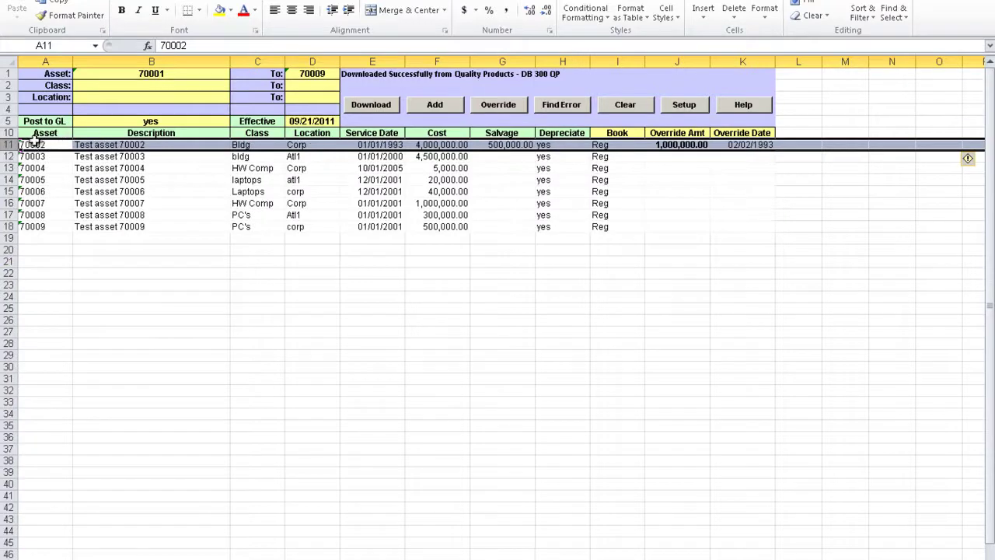
pyautogui.rightClick(12, 145)
pyautogui.click(47, 252)
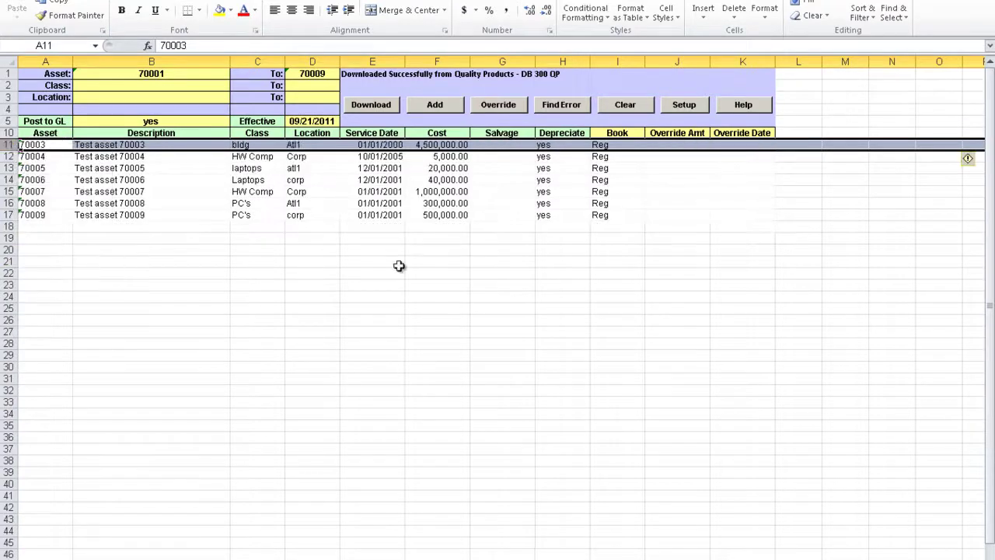
# Enter an override amount of 1000 dated 1/01/2002 for asset 70005
pyautogui.click(689, 170)
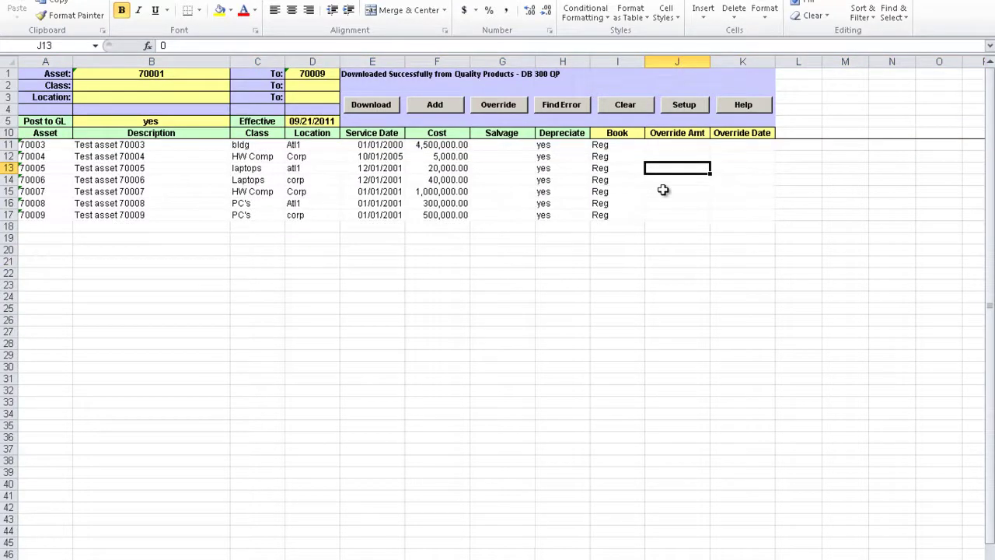
pyautogui.write('1000')
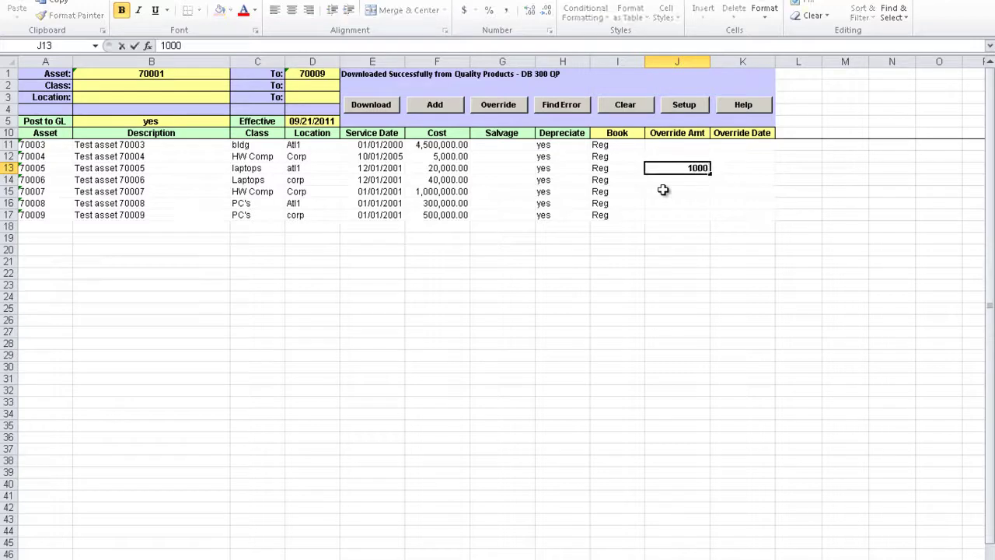
pyautogui.press('Tab')
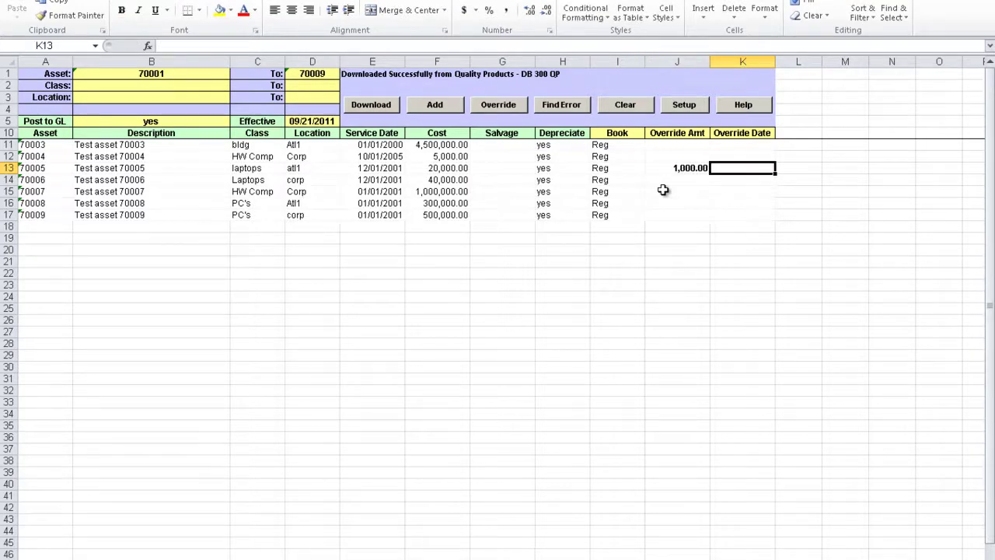
pyautogui.write('1')
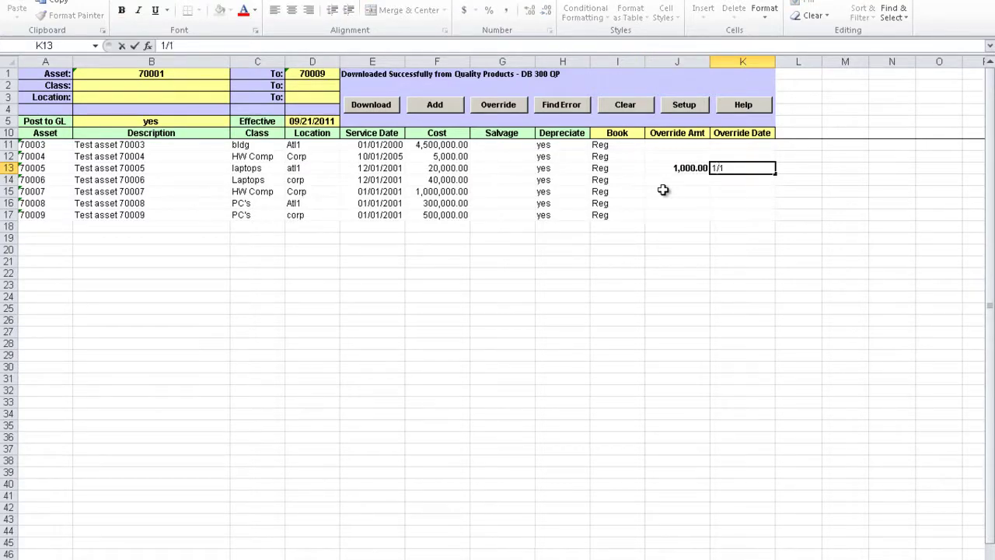
pyautogui.write('/01/2002')
pyautogui.press('Return')
# Enter an override amount of 100000 dated 2/2/2002 for asset 70008
pyautogui.press('Down')
pyautogui.press('Left')
pyautogui.press('Down')
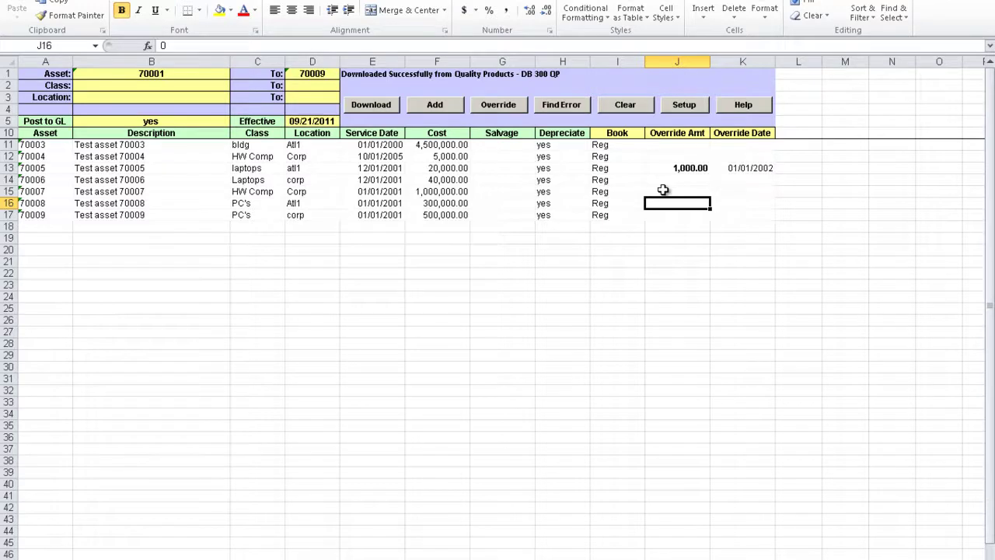
pyautogui.write('100000')
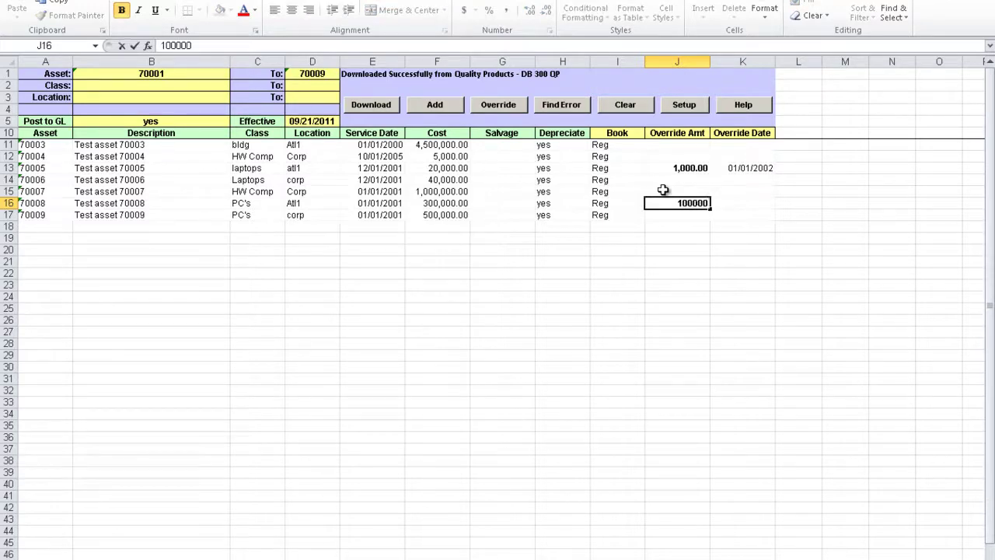
pyautogui.press('Tab')
pyautogui.write('2/2/2002')
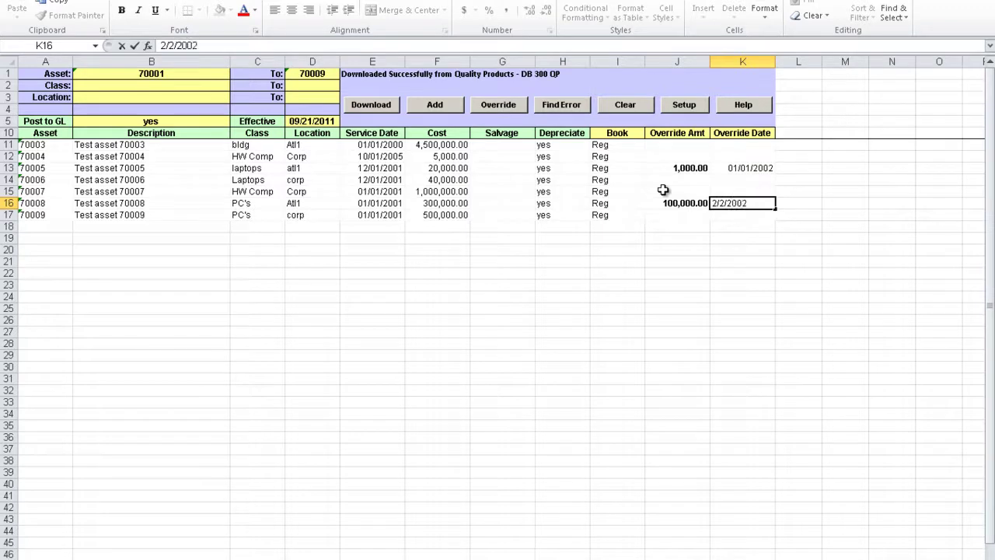
pyautogui.press('Return')
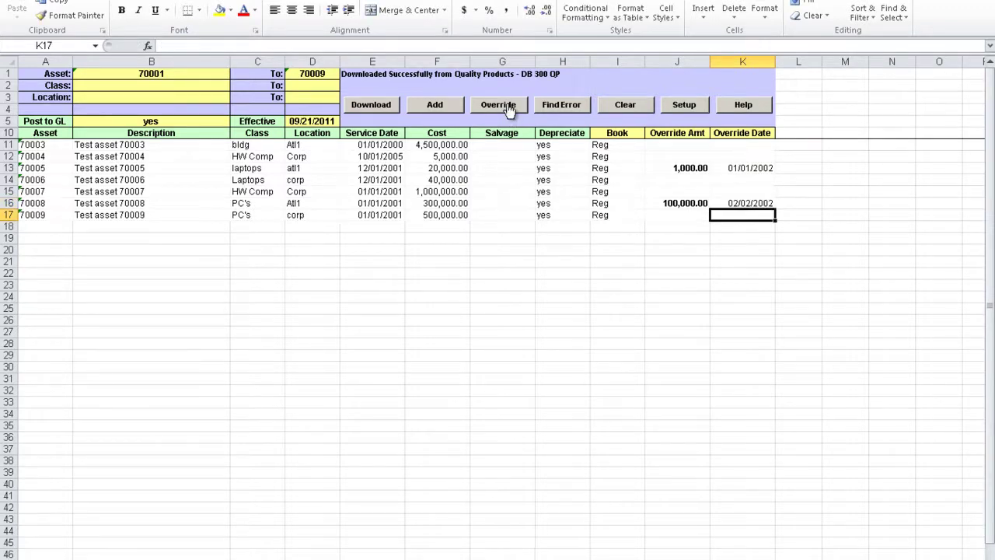
# Upload the override amounts and dates with Override, close the status report, and select asset 70008
pyautogui.click(507, 107)
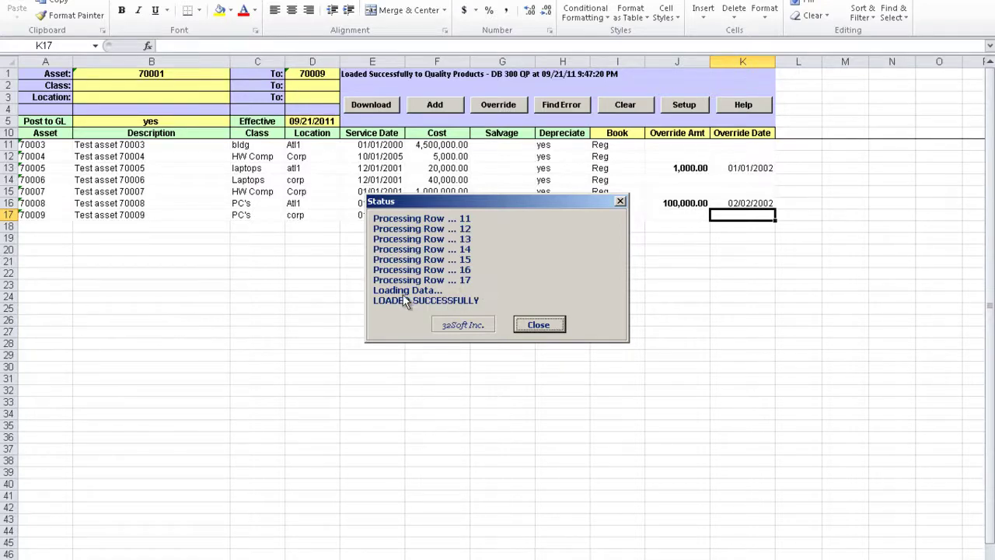
pyautogui.click(539, 325)
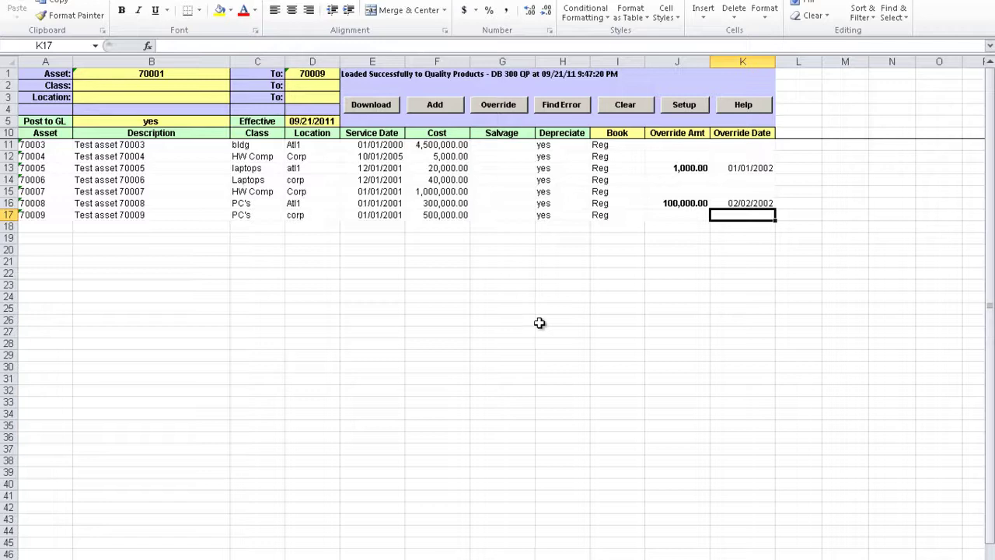
pyautogui.click(54, 204)
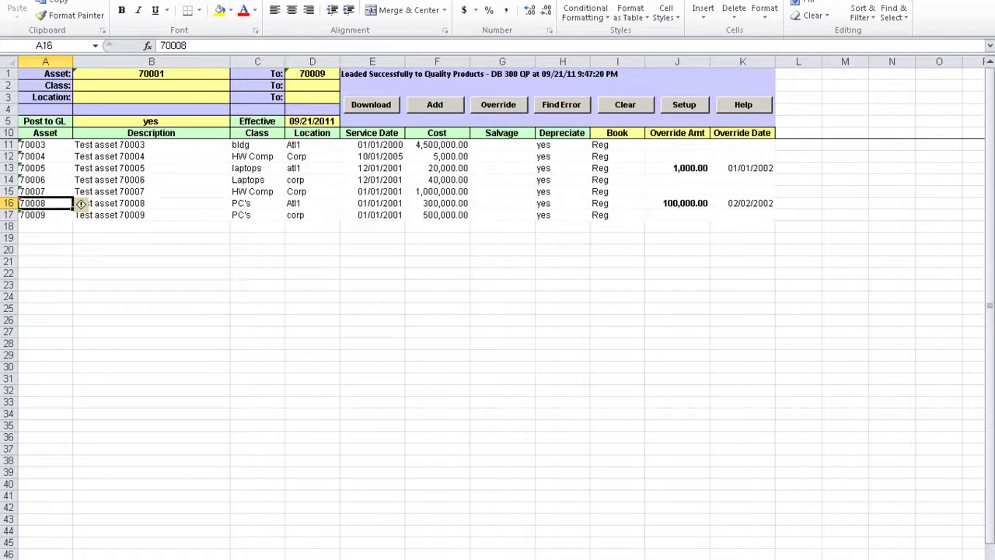
# In the QAD terminal, open Fixed Asset Maintenance (menu 3) and find asset 70008
pyautogui.hotkey('alt', 'Tab')
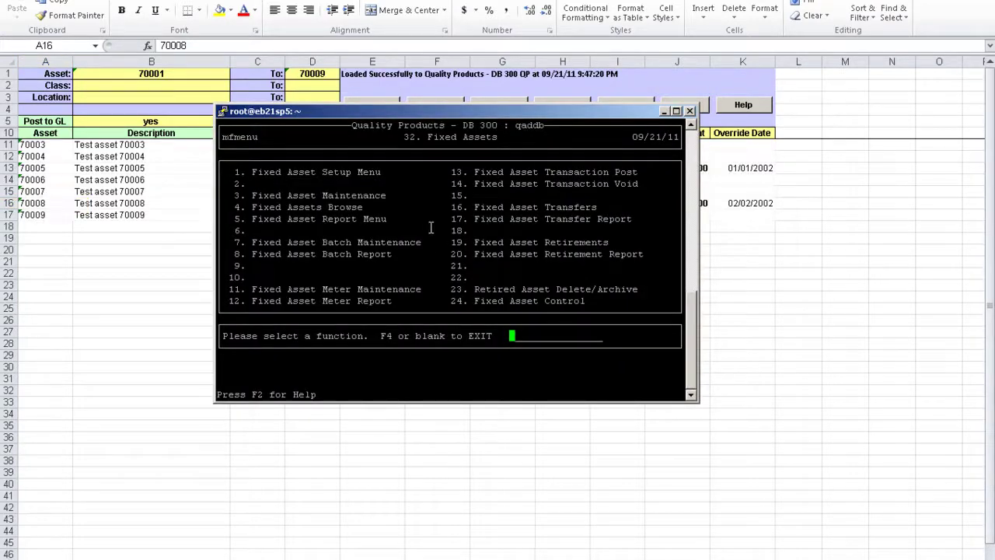
pyautogui.write('3')
pyautogui.press('Return')
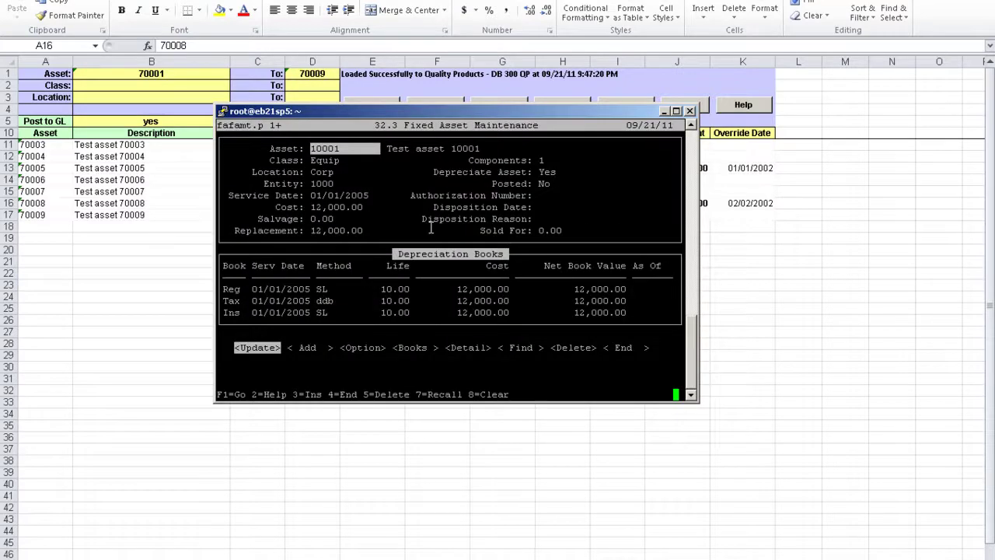
pyautogui.press('Right')
pyautogui.press('Right')
pyautogui.press('Right')
pyautogui.press('Right')
pyautogui.press('Right')
pyautogui.press('Return')
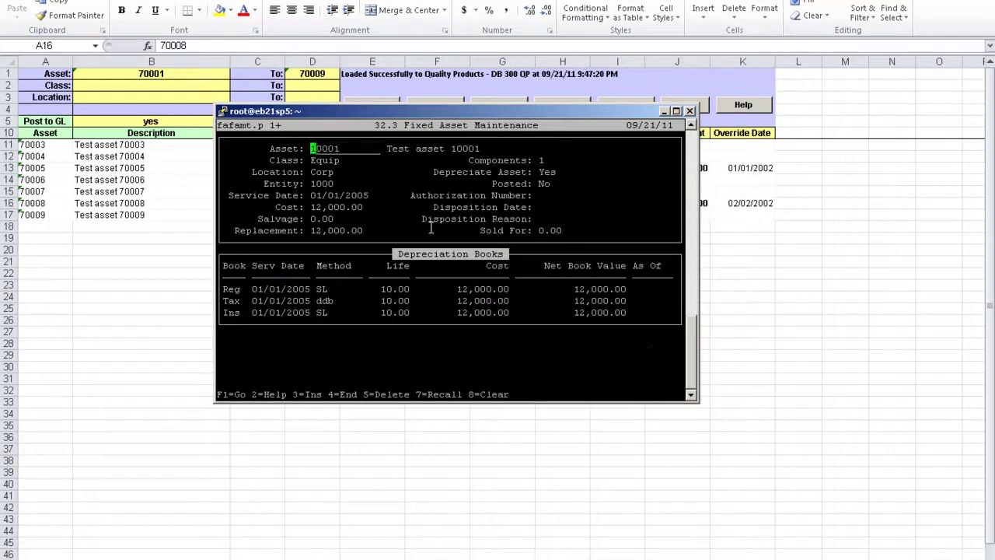
pyautogui.write('70008')
pyautogui.press('Return')
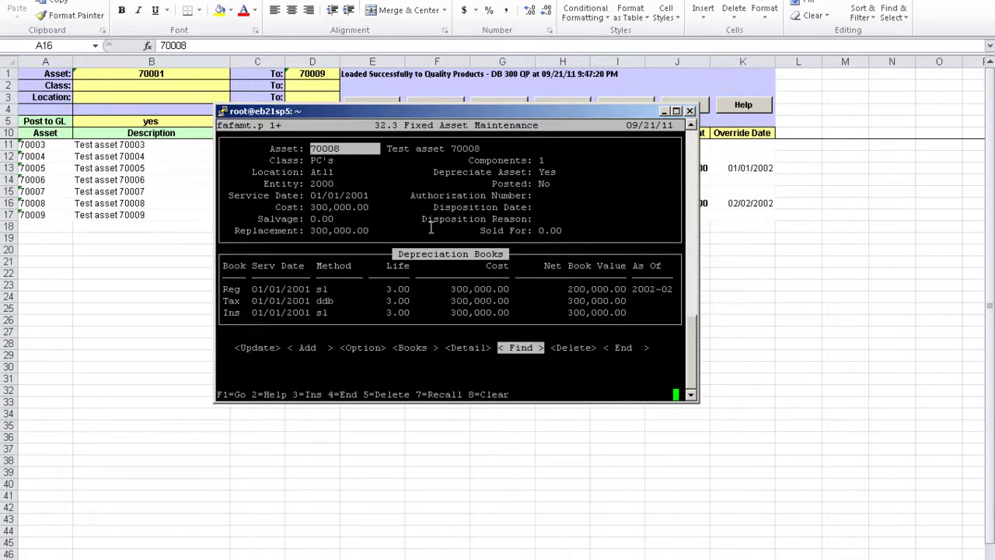
# Open asset 70008's Reg book detail and check the 100,000.00 override accumulated depreciation
pyautogui.press('Left')
pyautogui.press('Left')
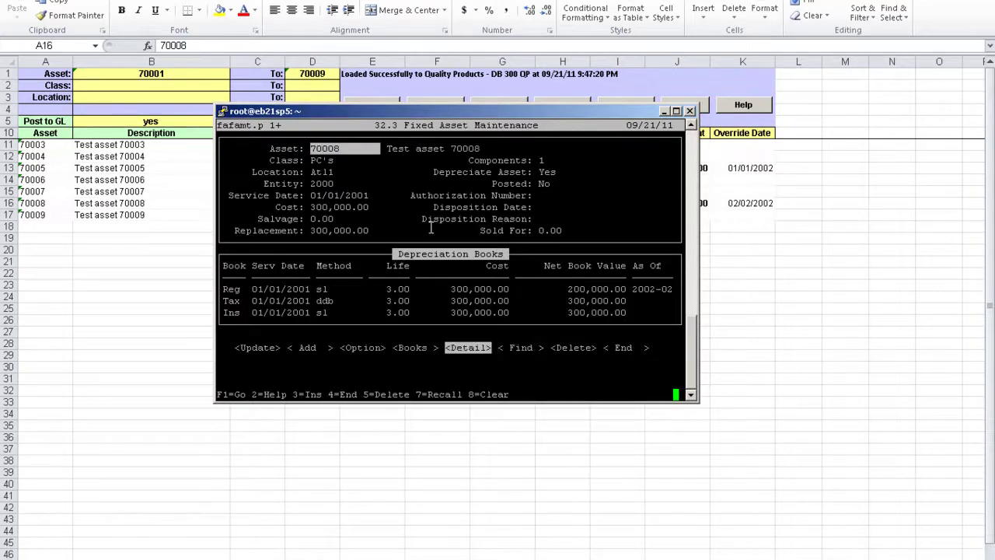
pyautogui.press('Return')
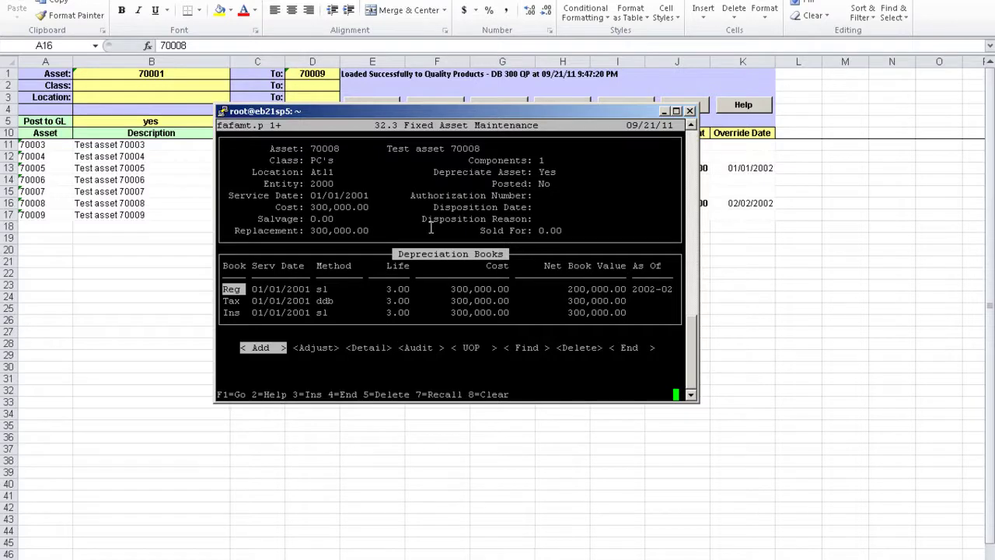
pyautogui.press('Right')
pyautogui.press('Return')
pyautogui.press('F4')
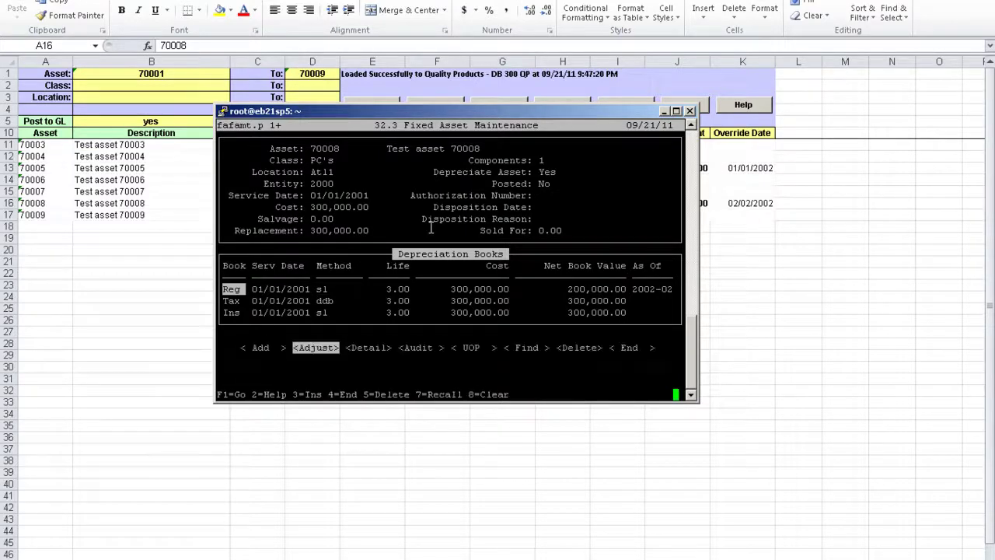
pyautogui.press('Right')
pyautogui.press('Return')
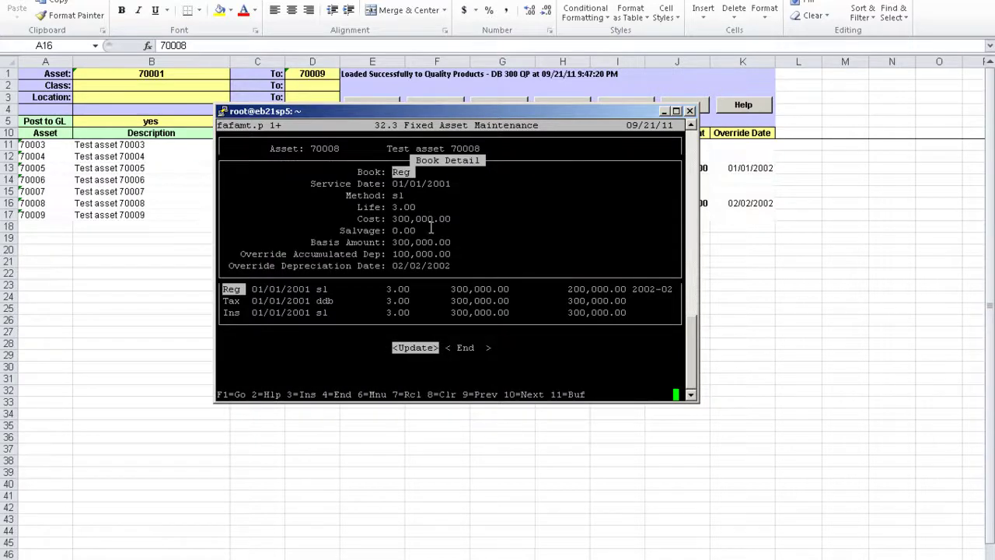
pyautogui.moveTo(391, 255); pyautogui.dragTo(450, 258)
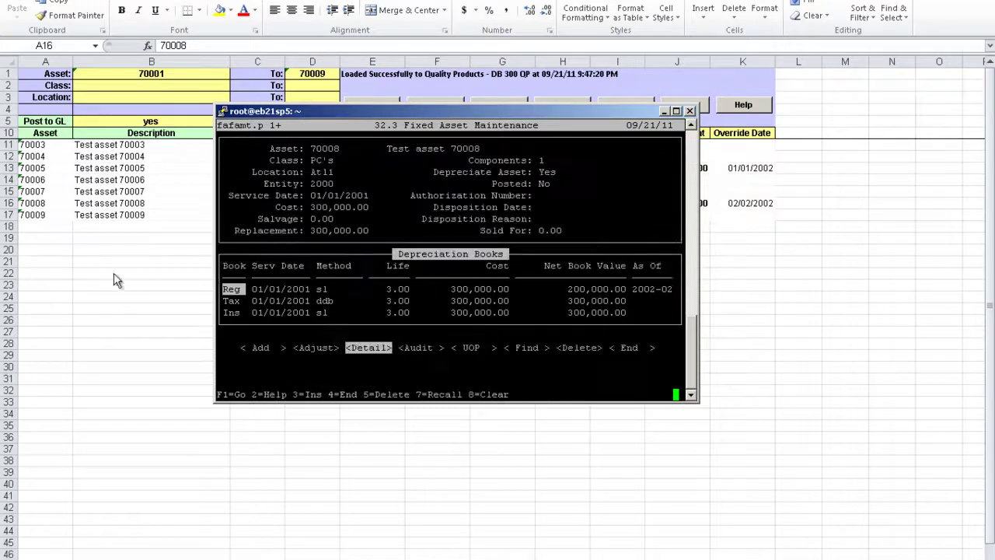
# Bring the Excel asset sheet for 70003–70009 back in front of the QAD terminal
pyautogui.click(104, 244)
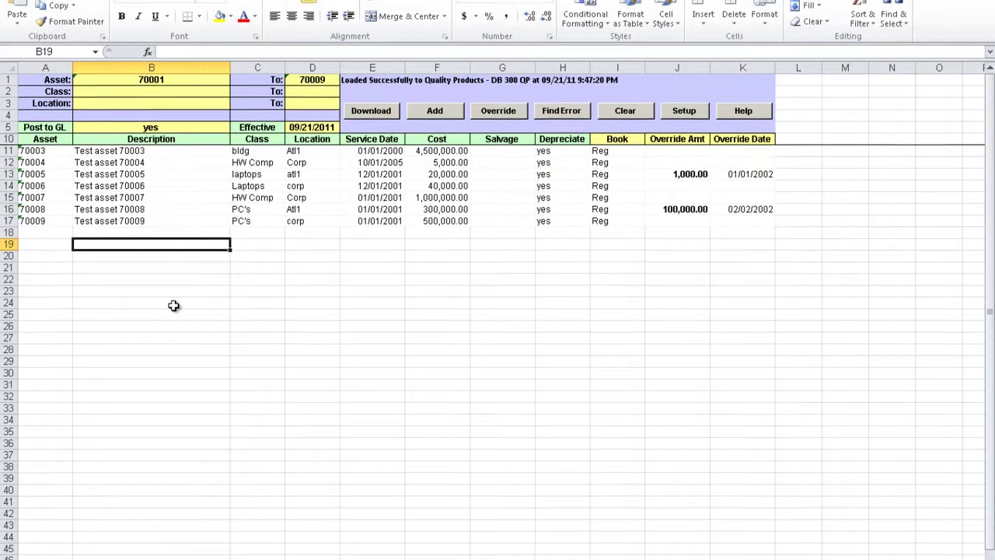